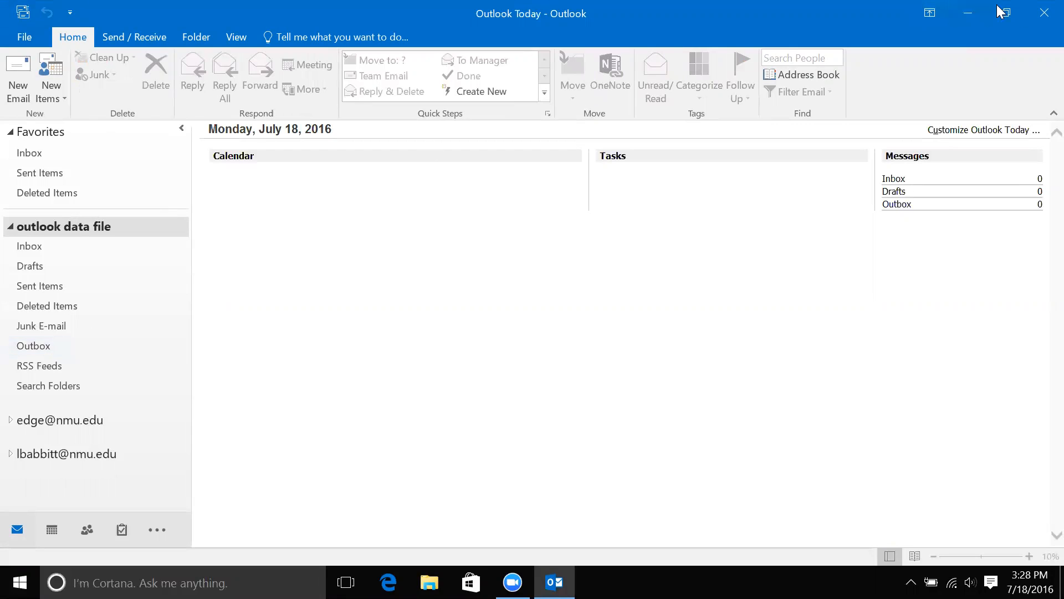
Close Outlook and open the Mail control panel through a Windows search for 'mail'.
click(1044, 14)
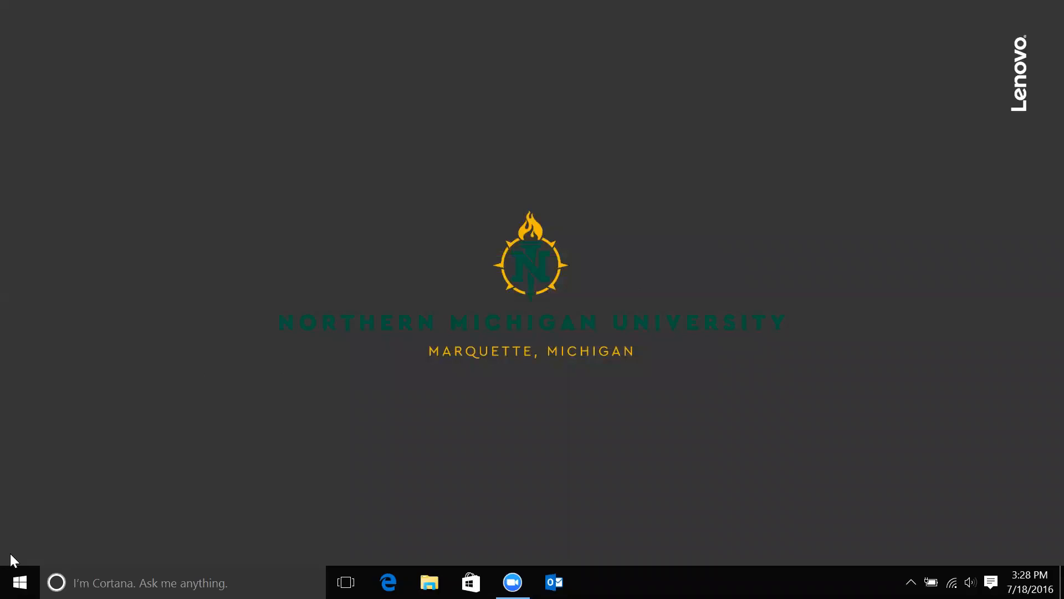
click(150, 582)
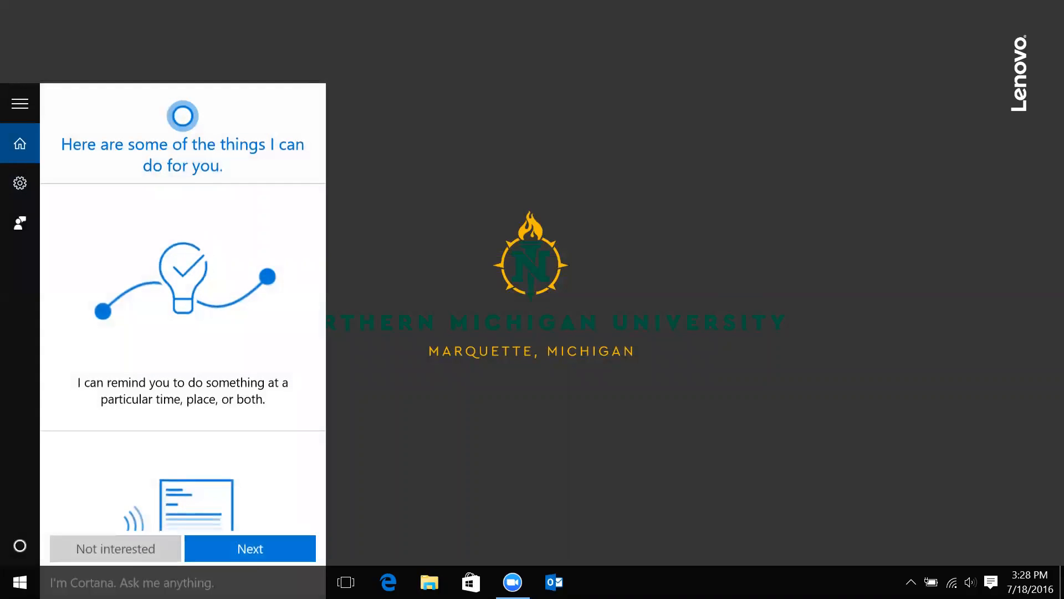
text(mail)
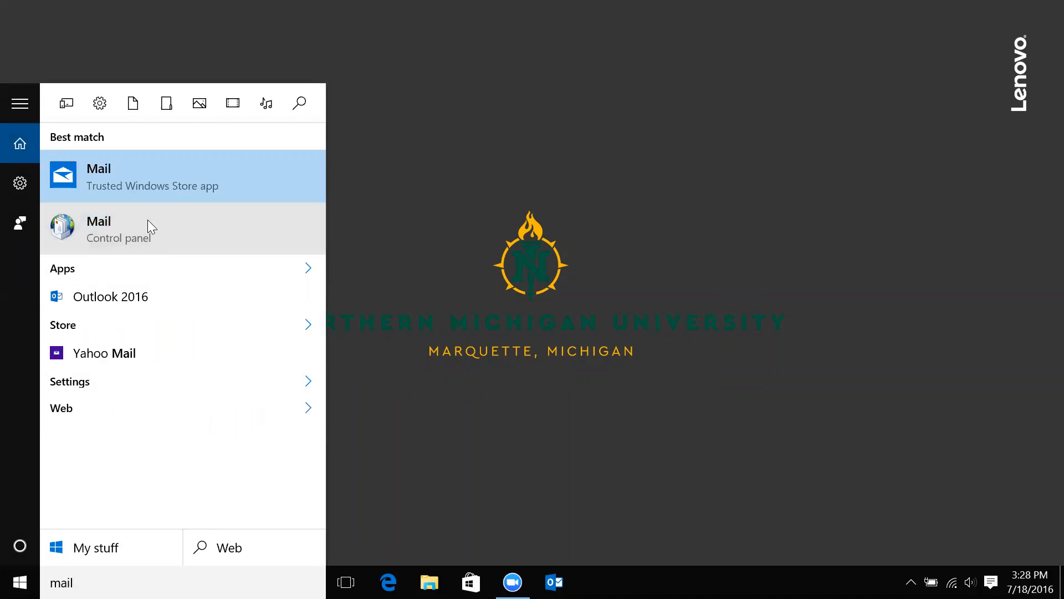
click(105, 219)
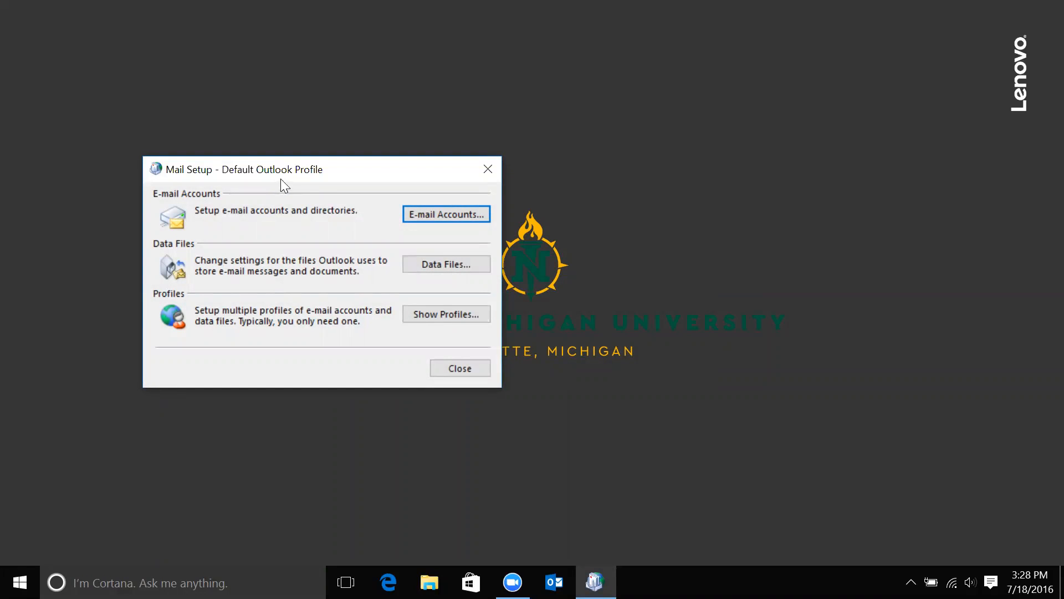
Show the mail profiles and inspect the Default Outlook Profile's e-mail accounts, then close them.
click(448, 311)
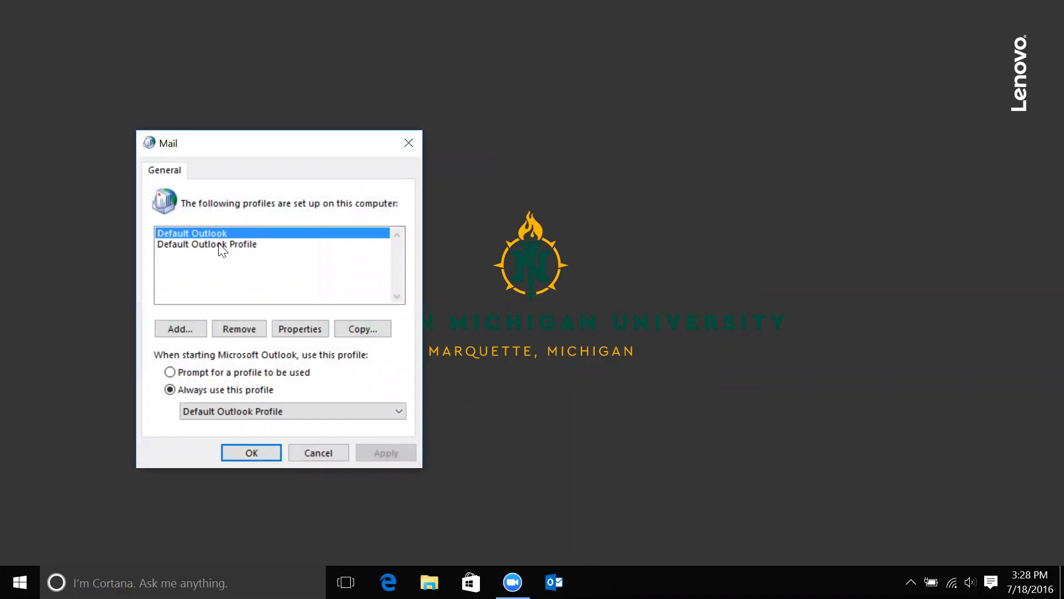
double_click(248, 245)
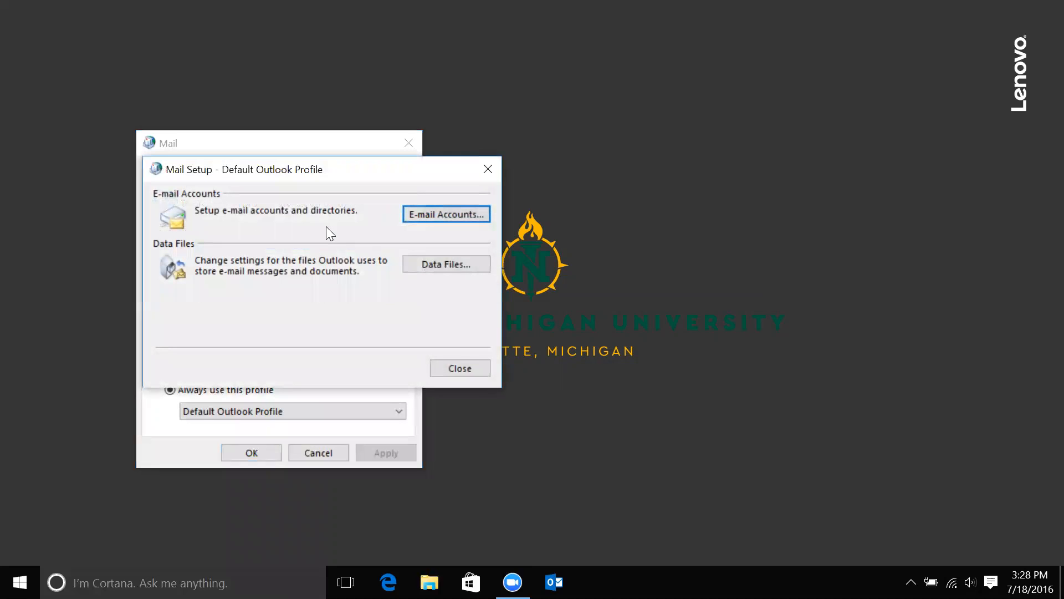
click(458, 215)
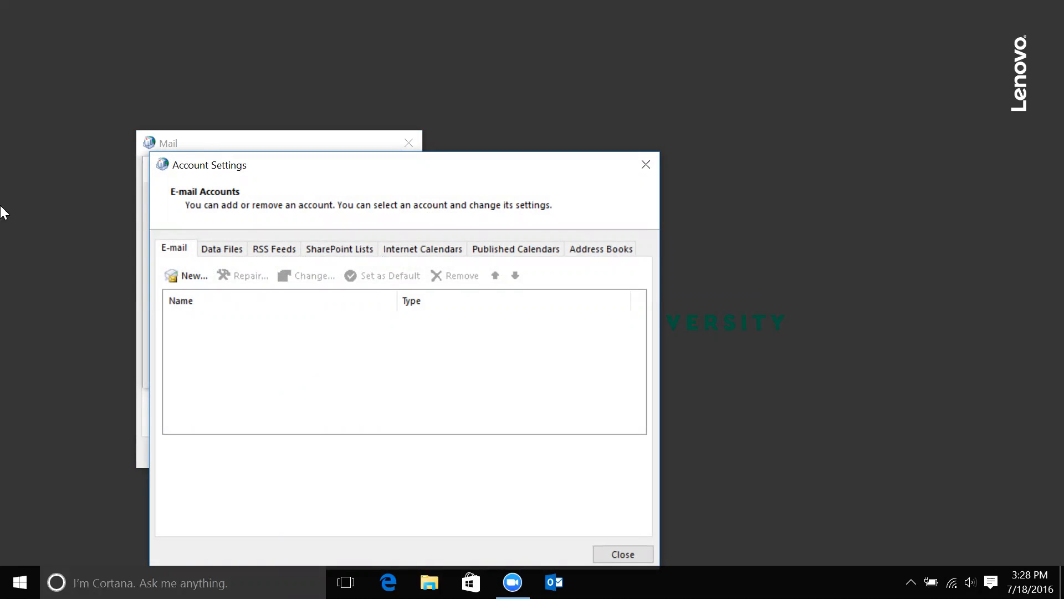
click(646, 164)
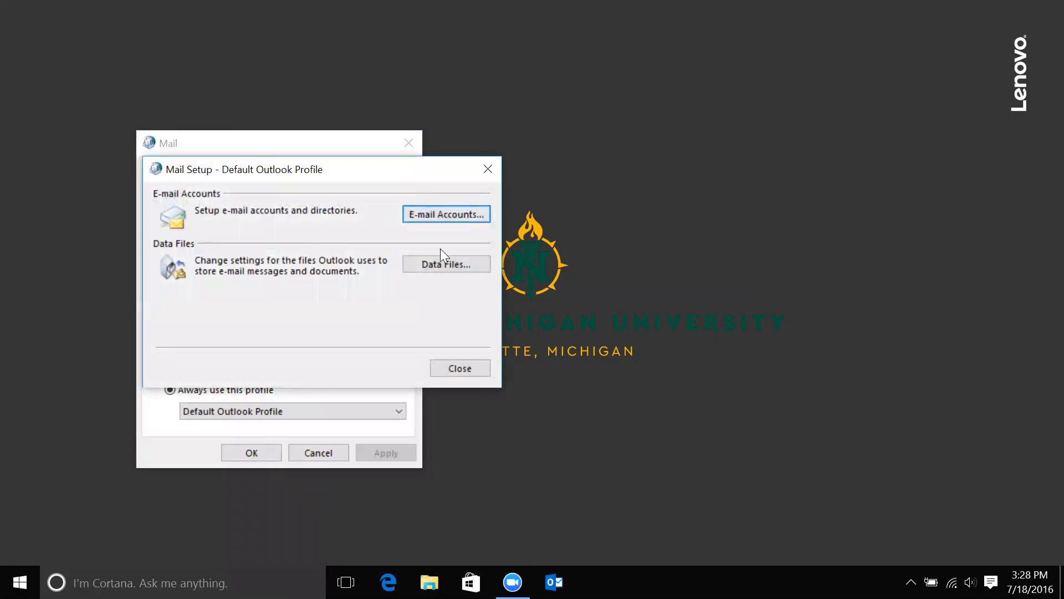
click(462, 364)
Reopen the Default Outlook Profile's e-mail account settings and begin adding a new account.
click(205, 232)
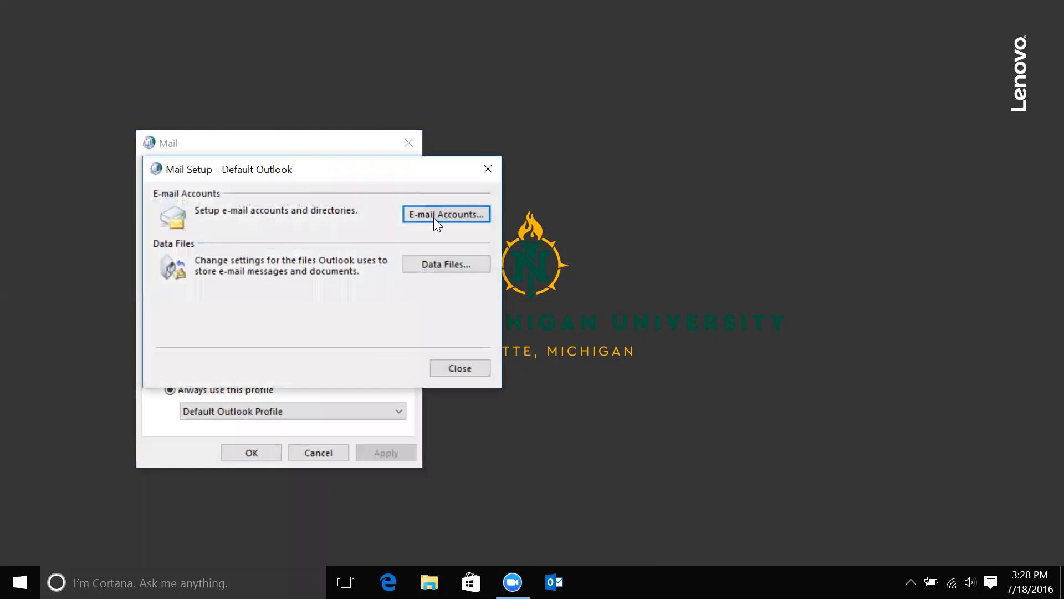
click(436, 216)
click(621, 554)
click(444, 365)
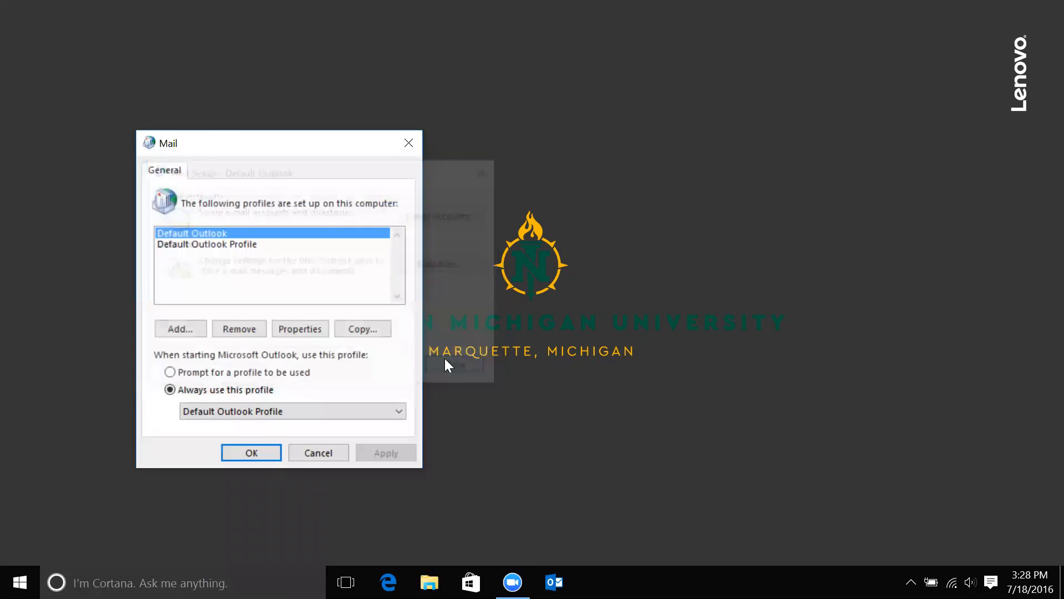
double_click(246, 244)
key(Return)
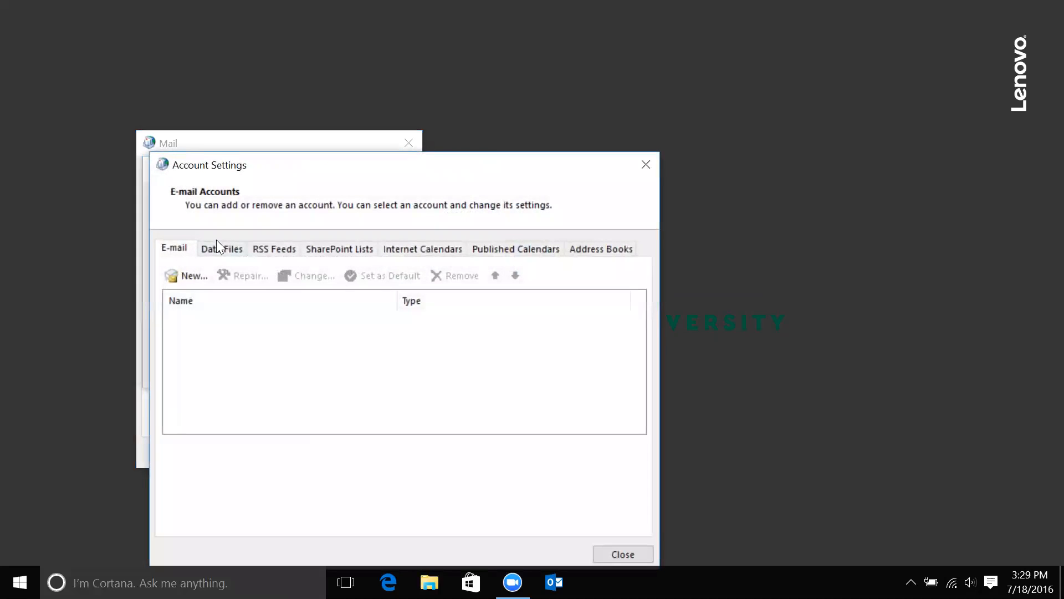
click(191, 276)
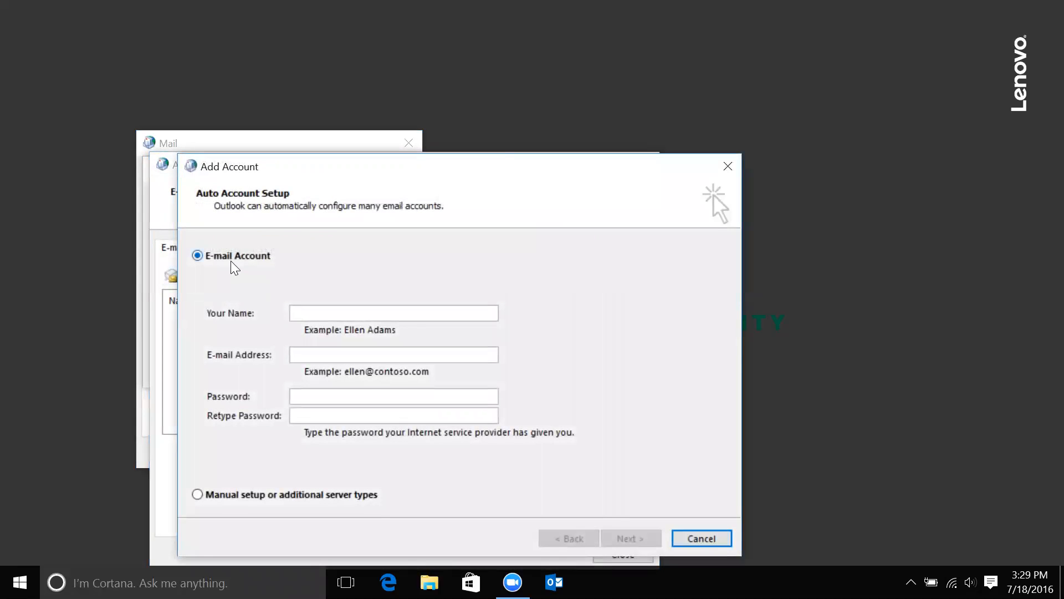
Cancel the first Add Account attempt, restart it, and select the Your Name field.
click(702, 539)
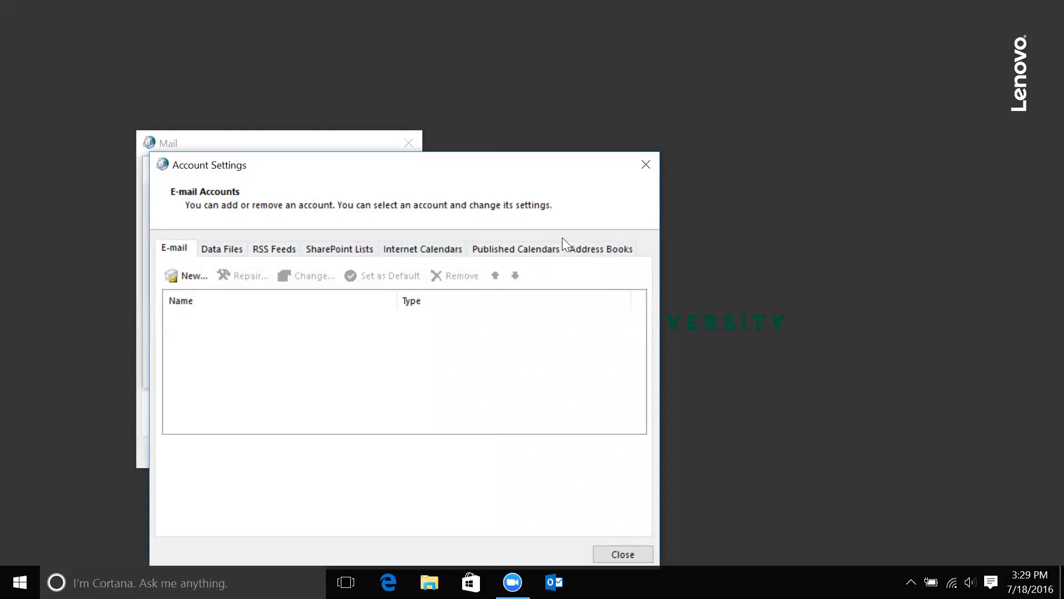
click(190, 280)
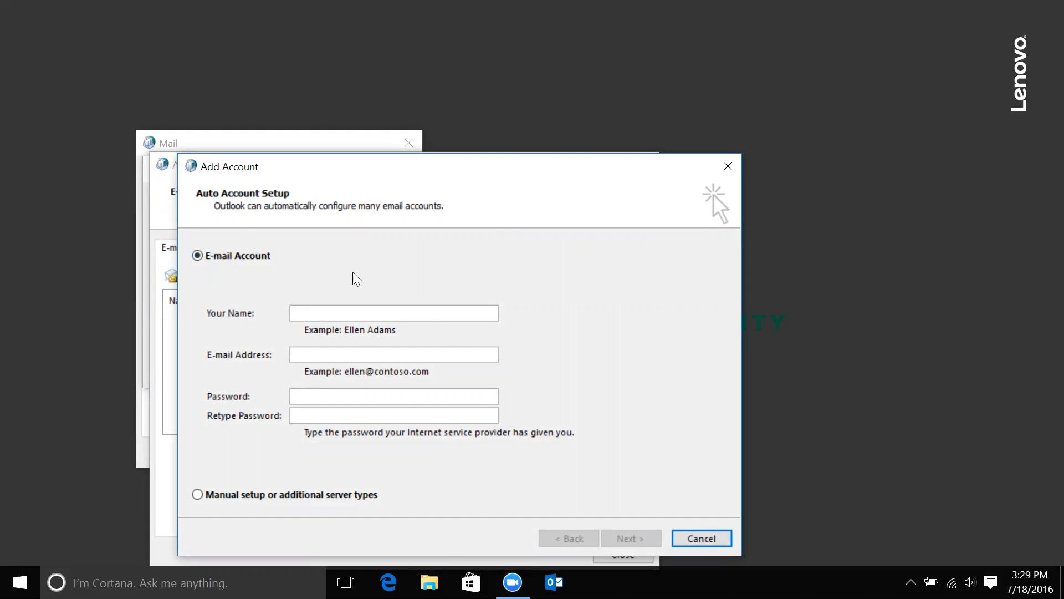
click(433, 316)
Replace the sample name with the account holder's full name in Your Name.
text(First)
text( Lastnam)
text(e)
key(BackSpace)
key(BackSpace)
key(BackSpace)
key(BackSpace)
key(Tab)
key(shift+Tab)
Enter the account's e-mail address and password twice, then submit for automatic setup.
click(481, 353)
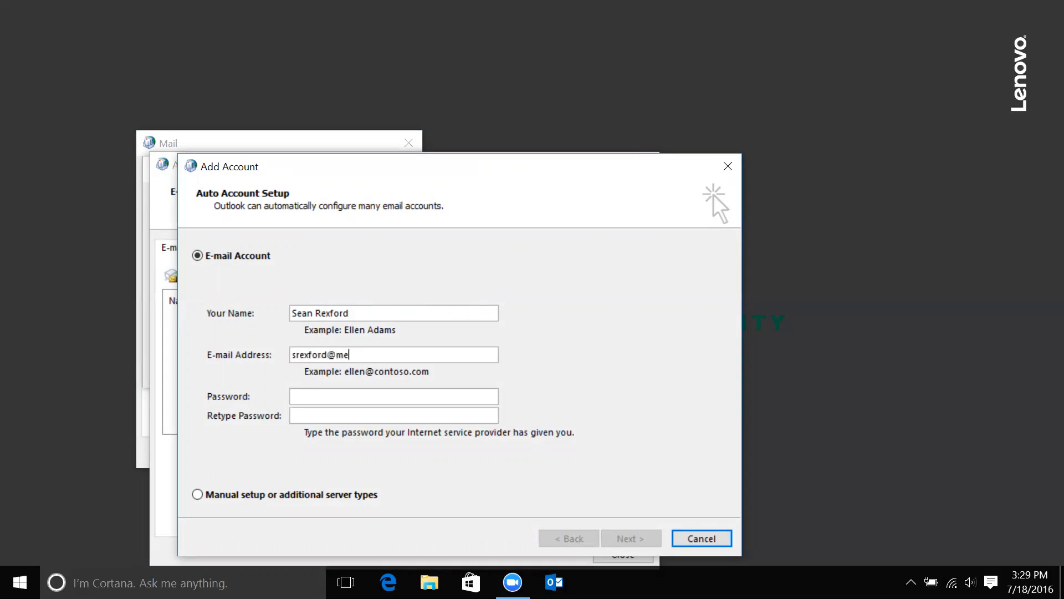
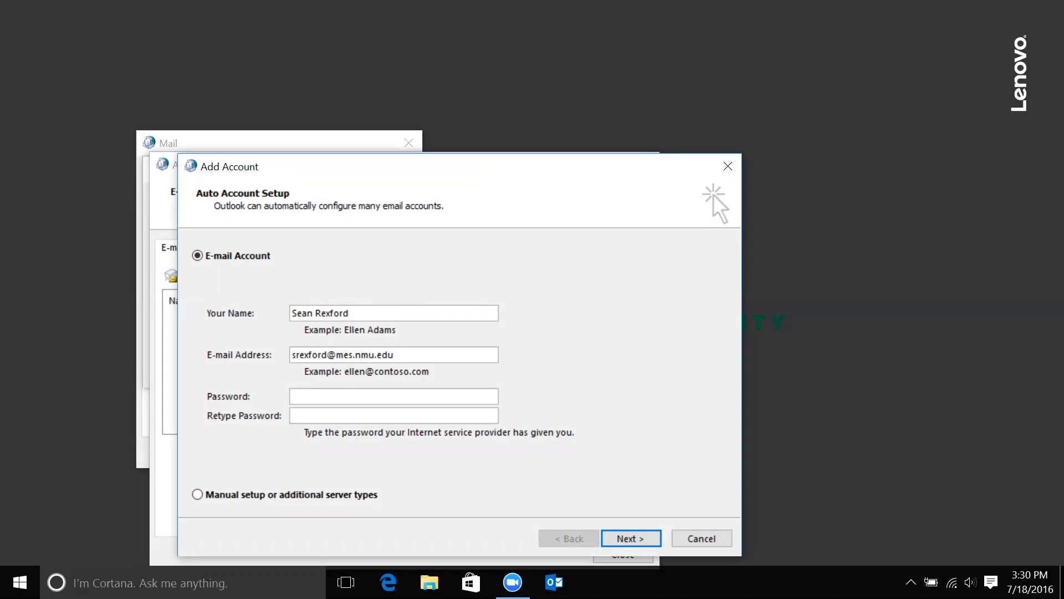
key(Tab)
text(**********)
key(Tab)
text(**********)
click(634, 537)
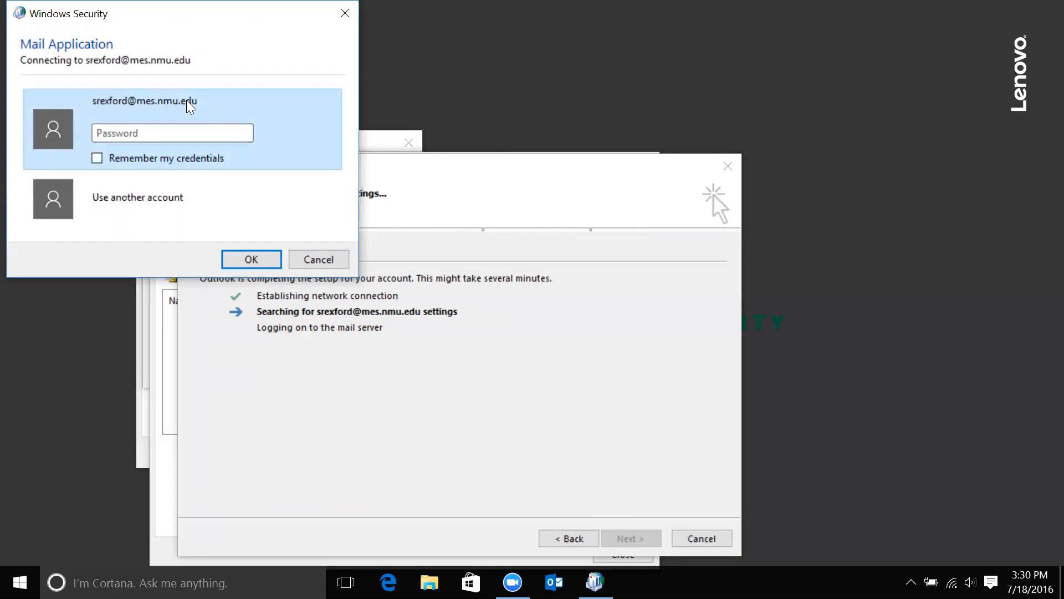
Confirm the account password in Windows Security, finish setup, and acknowledge the Mail Delivery Location notice.
text(xxxxxxxxxx)
click(243, 258)
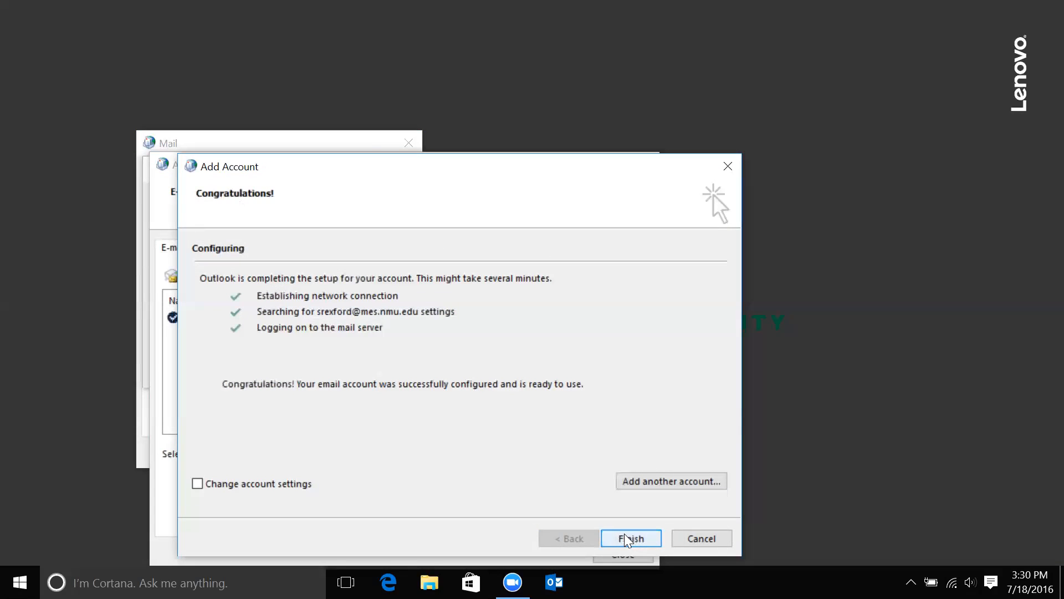
click(649, 538)
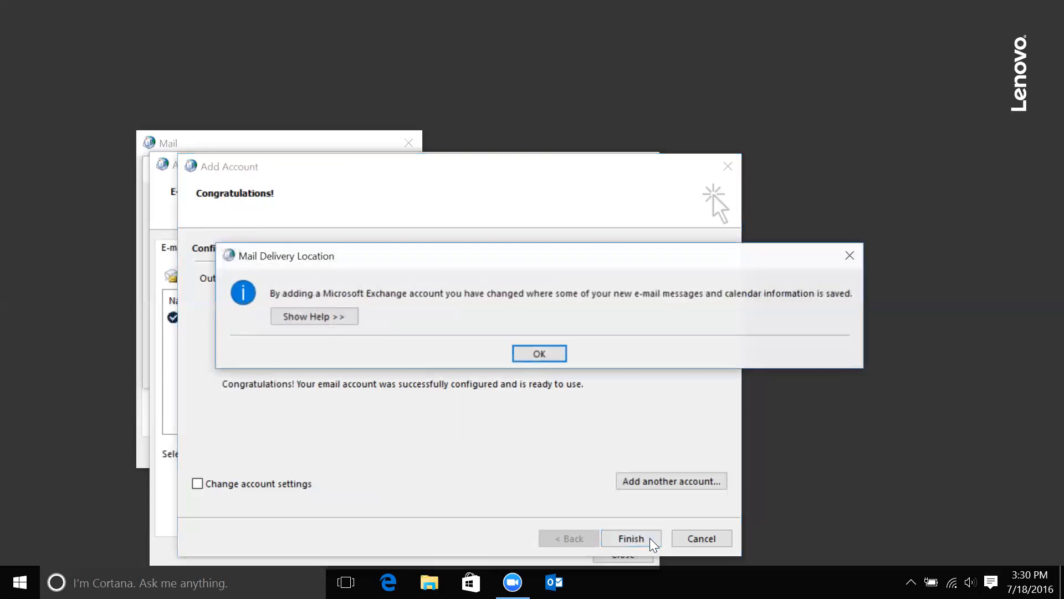
click(545, 353)
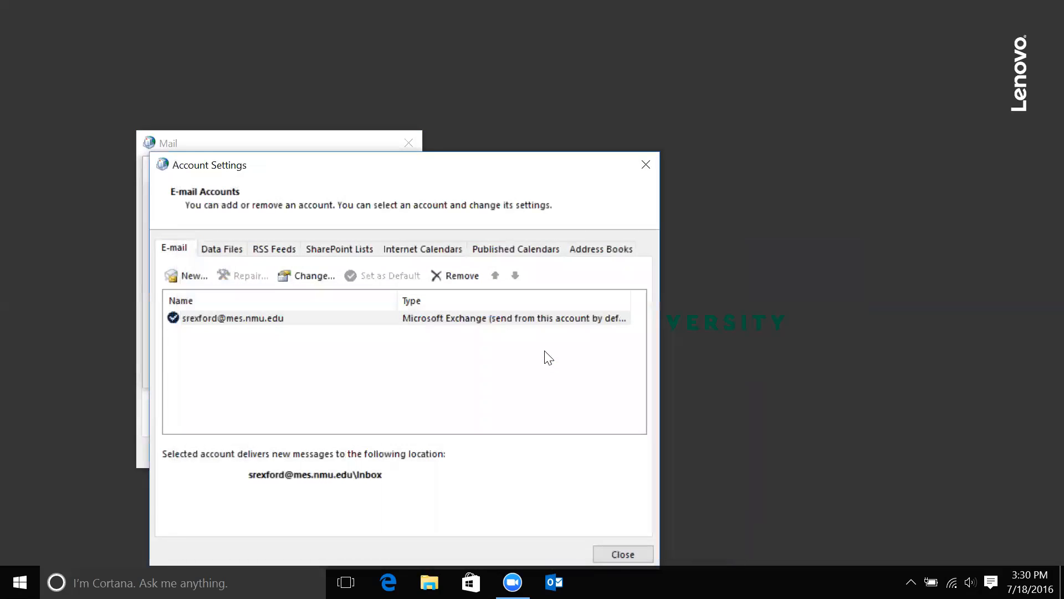
Close Account Settings, Mail Setup and the Mail profiles dialog.
click(622, 552)
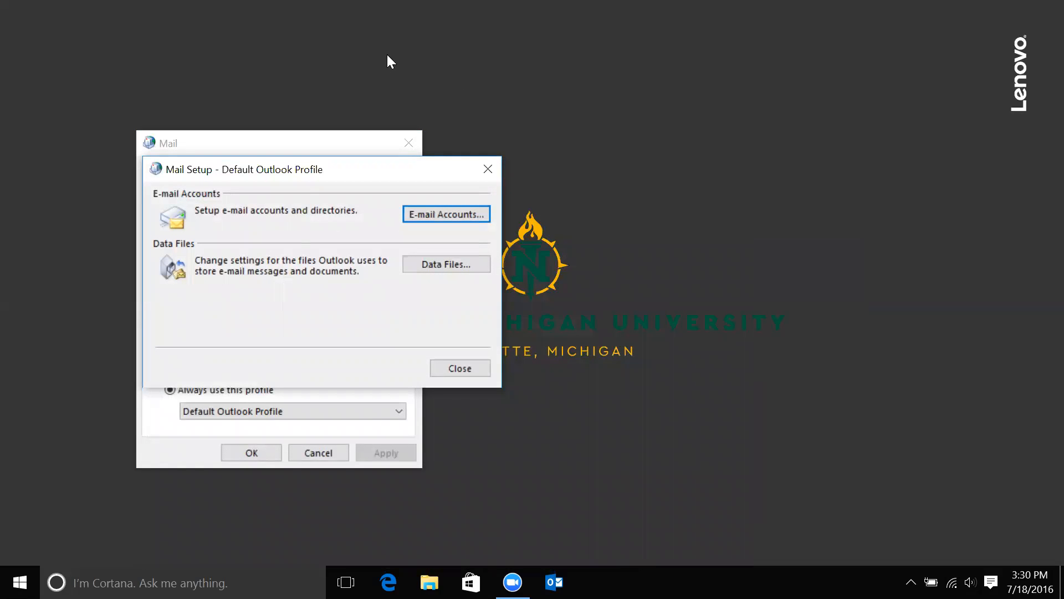
click(463, 363)
click(335, 456)
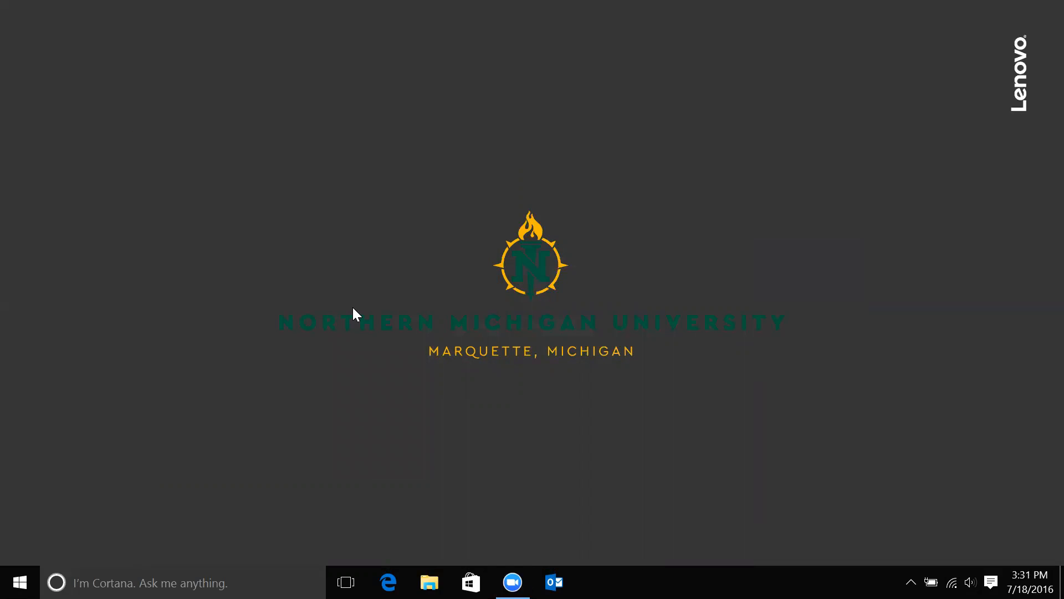
Launch Outlook, sign in with the account password, and select the new Exchange mailbox.
click(554, 582)
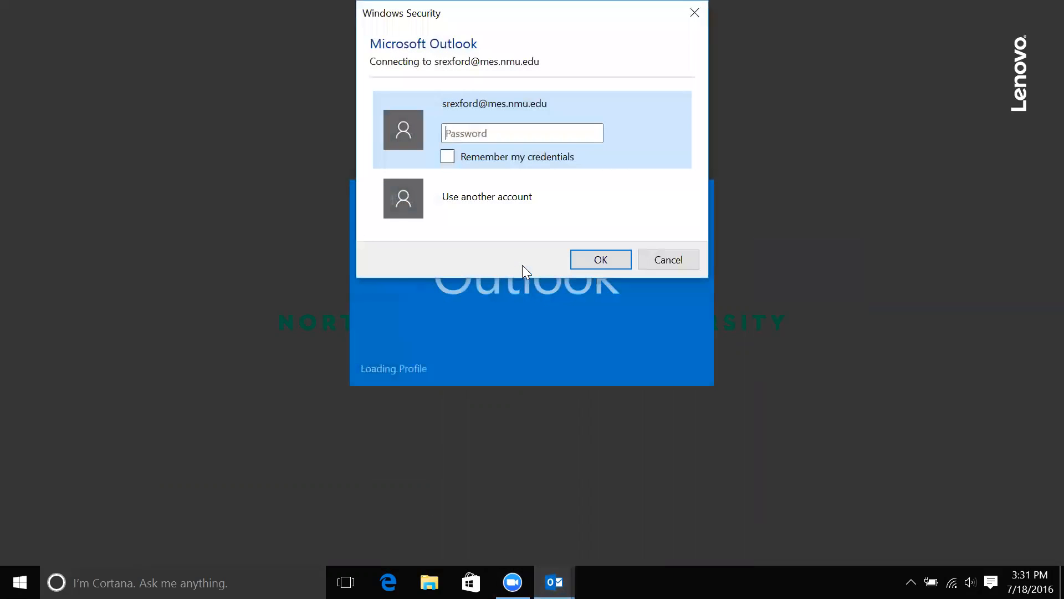
text(••••)
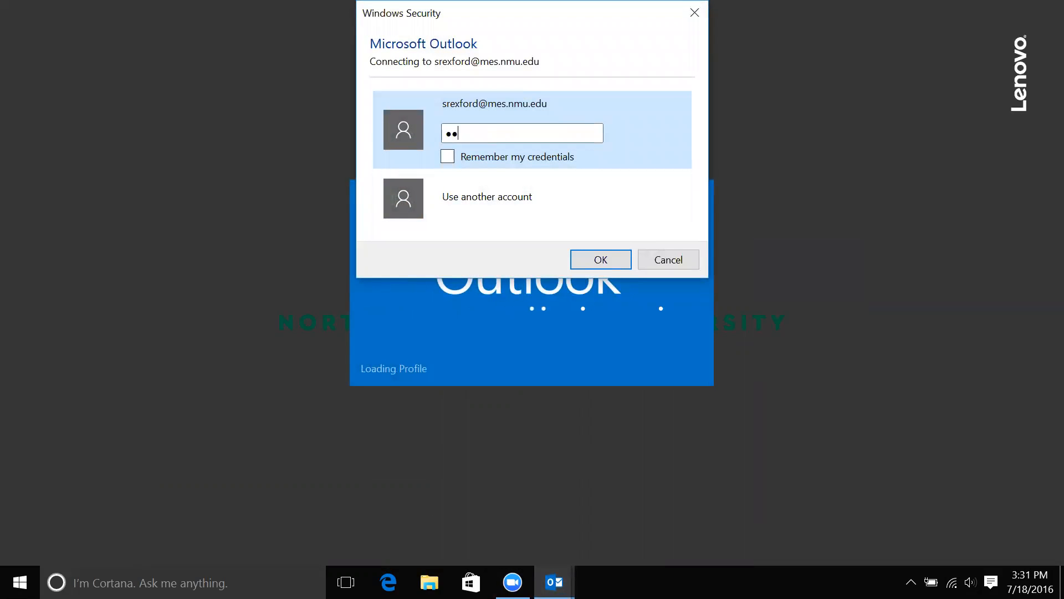
text(•)
text(****)
key(Return)
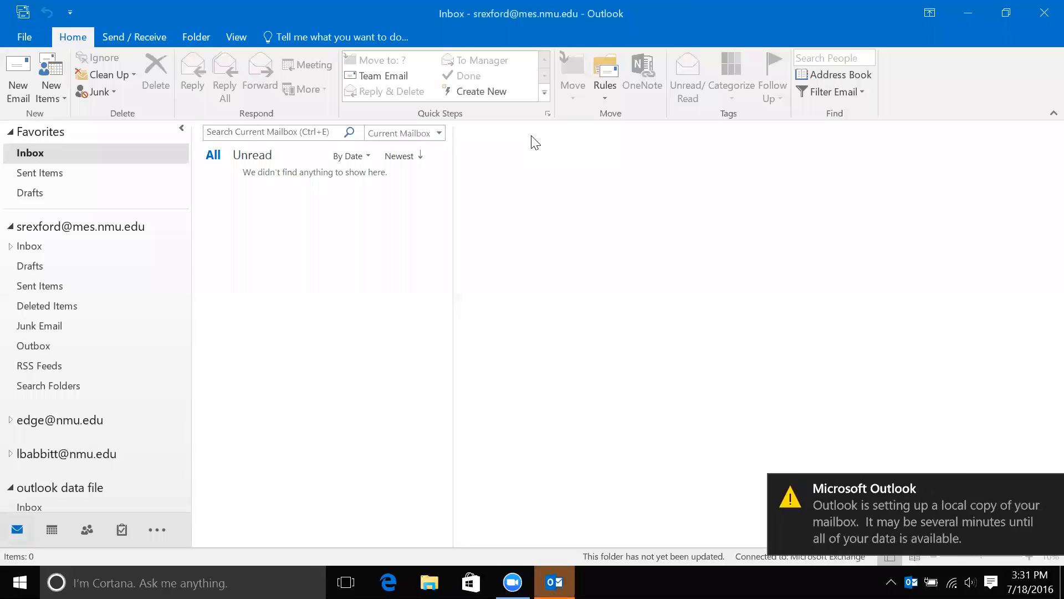
click(116, 224)
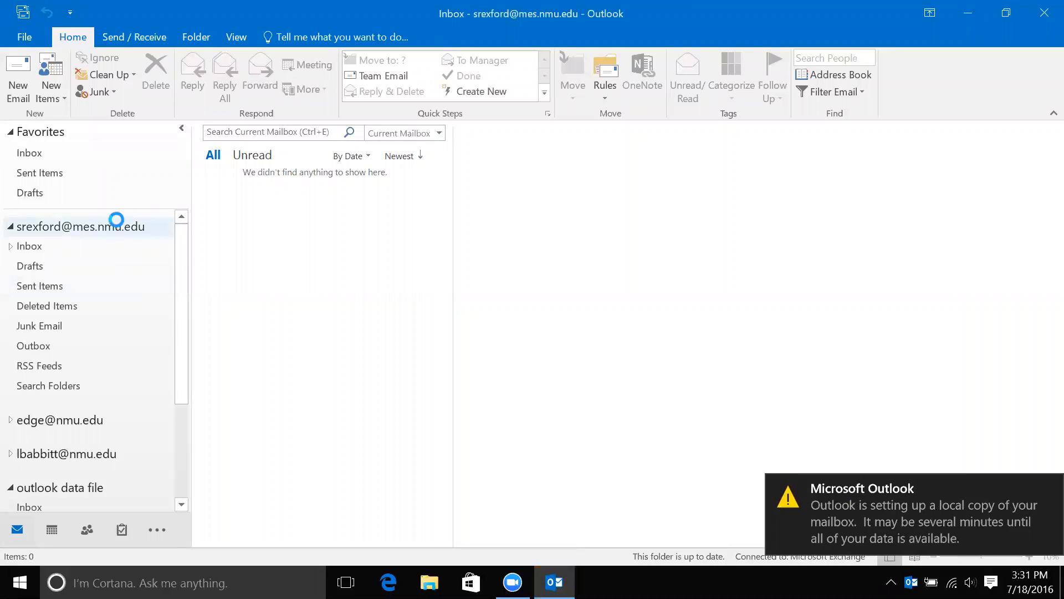
Check the new mailbox's Inbox, Favorites Inbox, Drafts and Sent Items, then view account information.
click(73, 245)
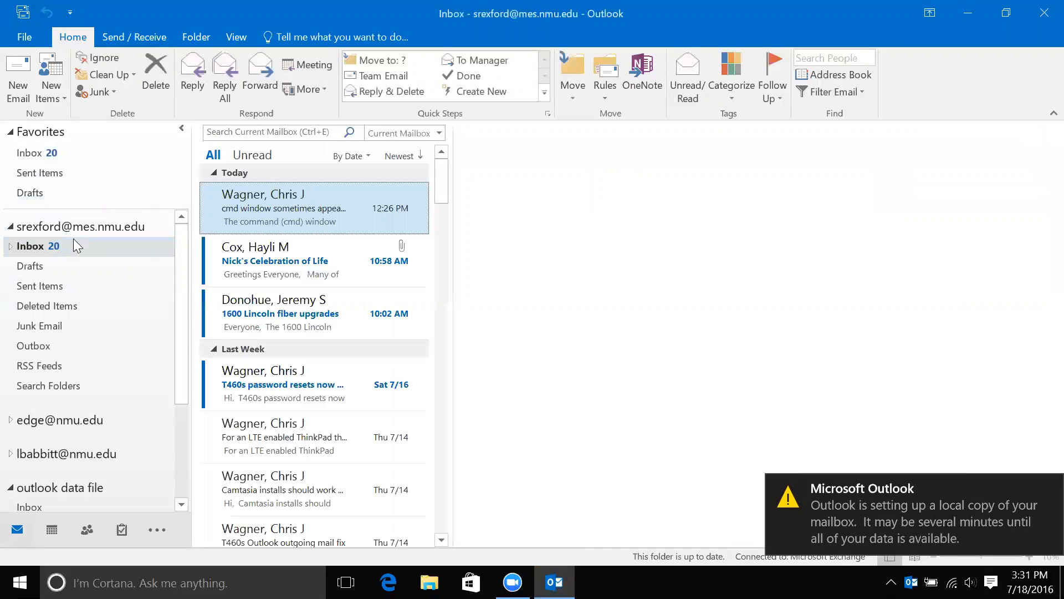
click(81, 153)
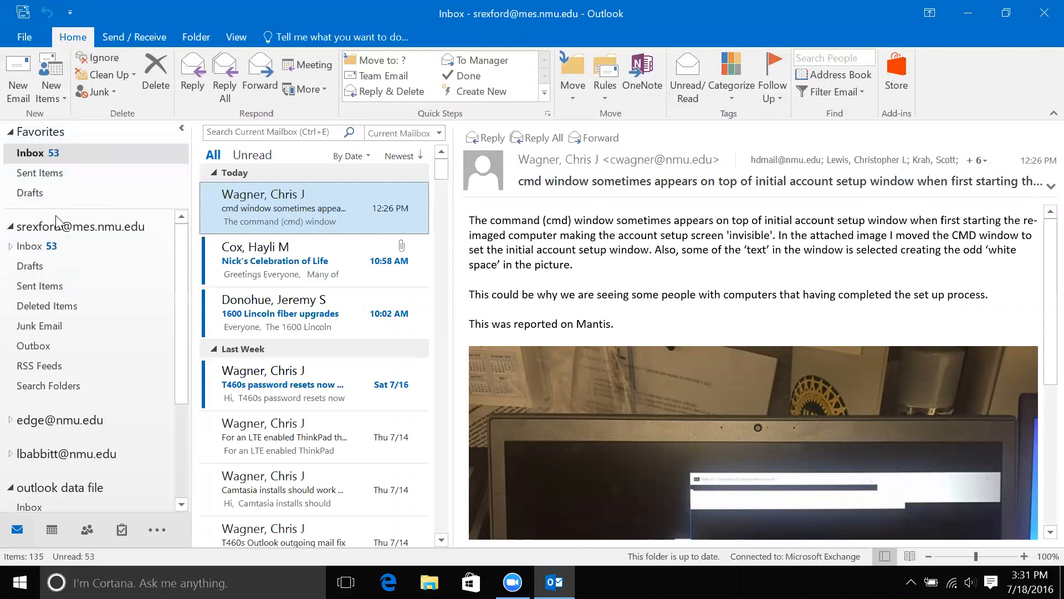
click(66, 422)
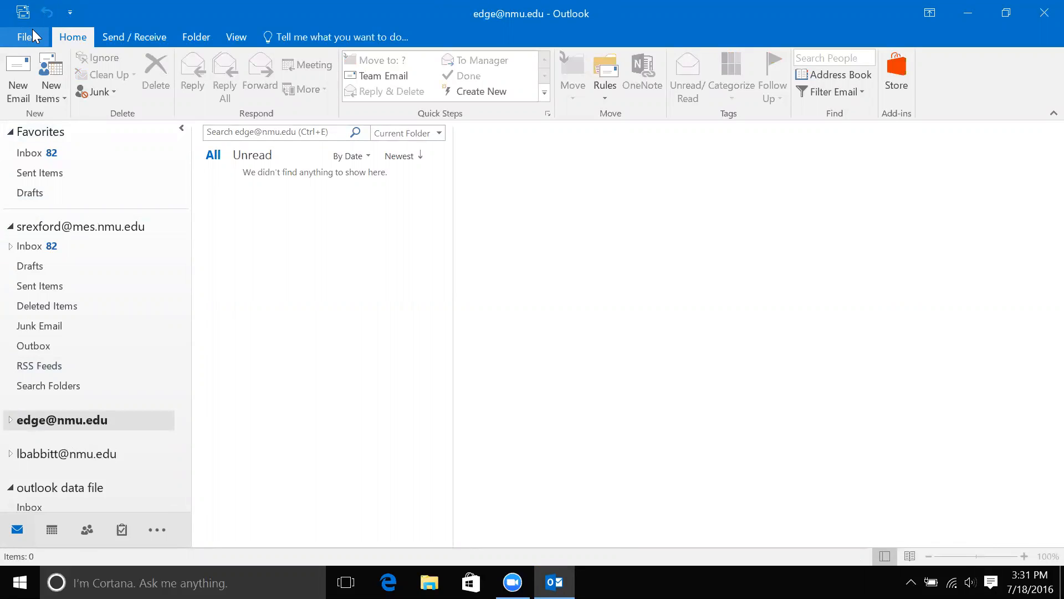
click(36, 245)
click(50, 271)
click(54, 286)
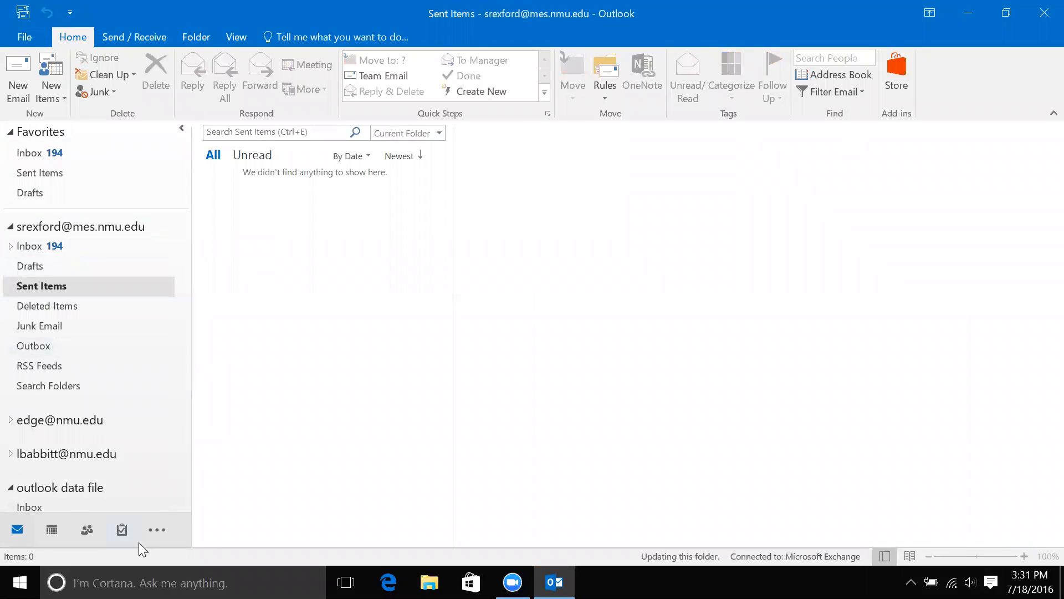
mouse_move(122, 529)
click(28, 34)
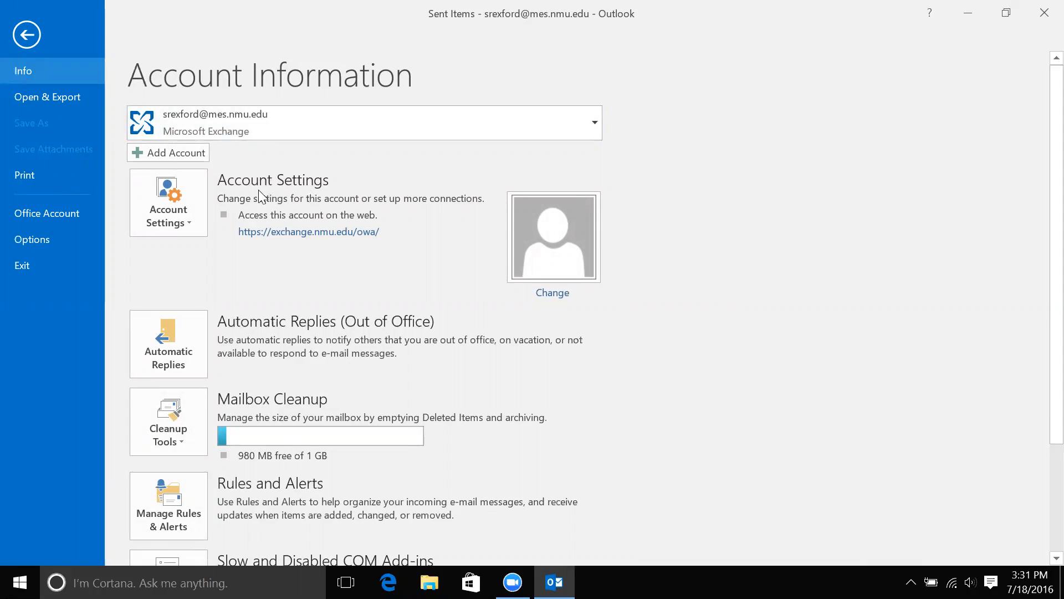
Open Account Settings at the Data Files list and select the old Outlook Data File.
click(184, 200)
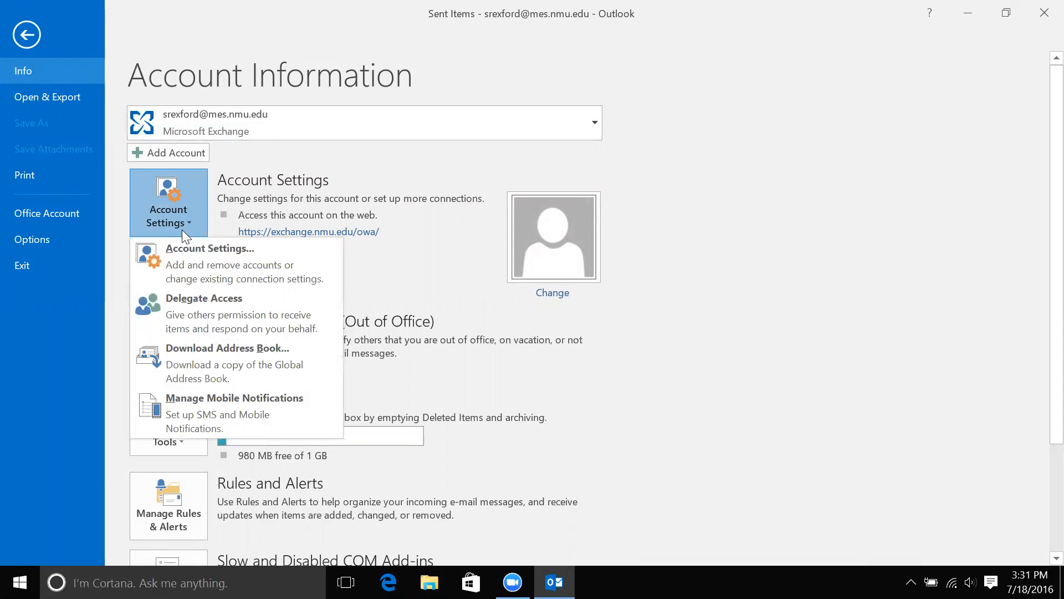
click(191, 250)
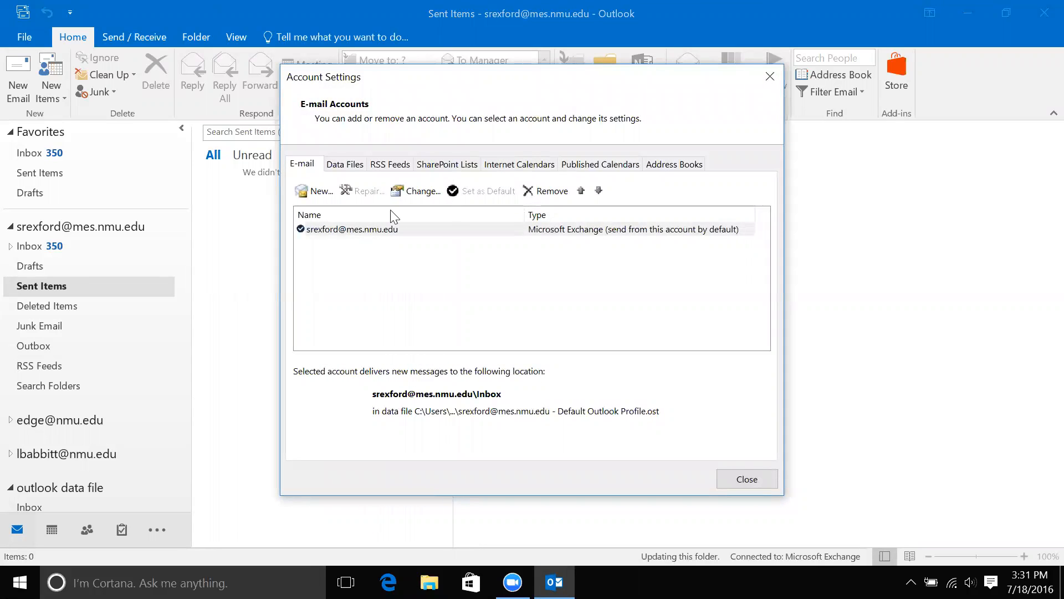
click(336, 164)
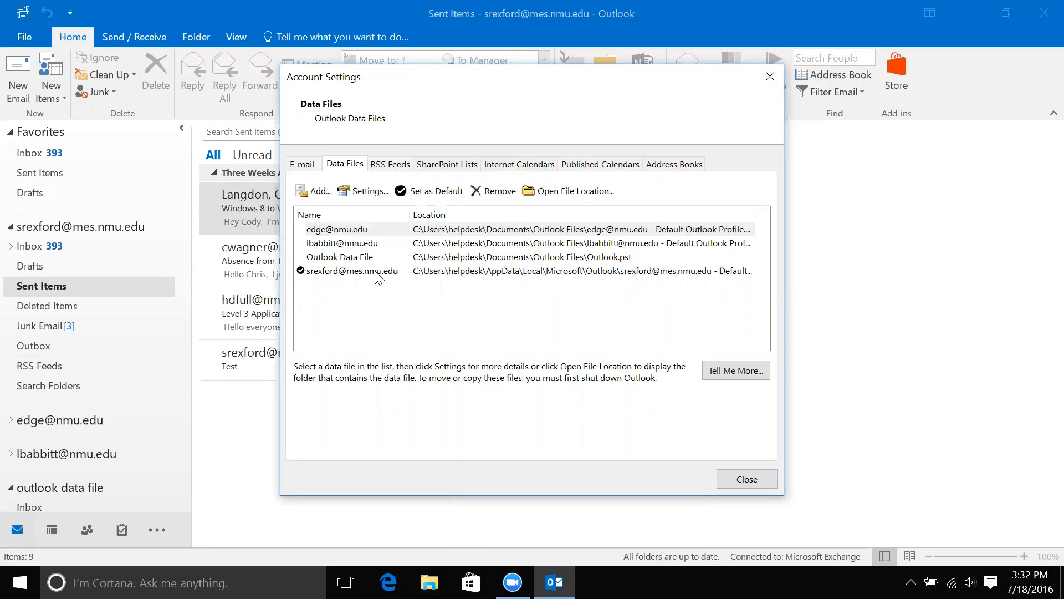
click(388, 256)
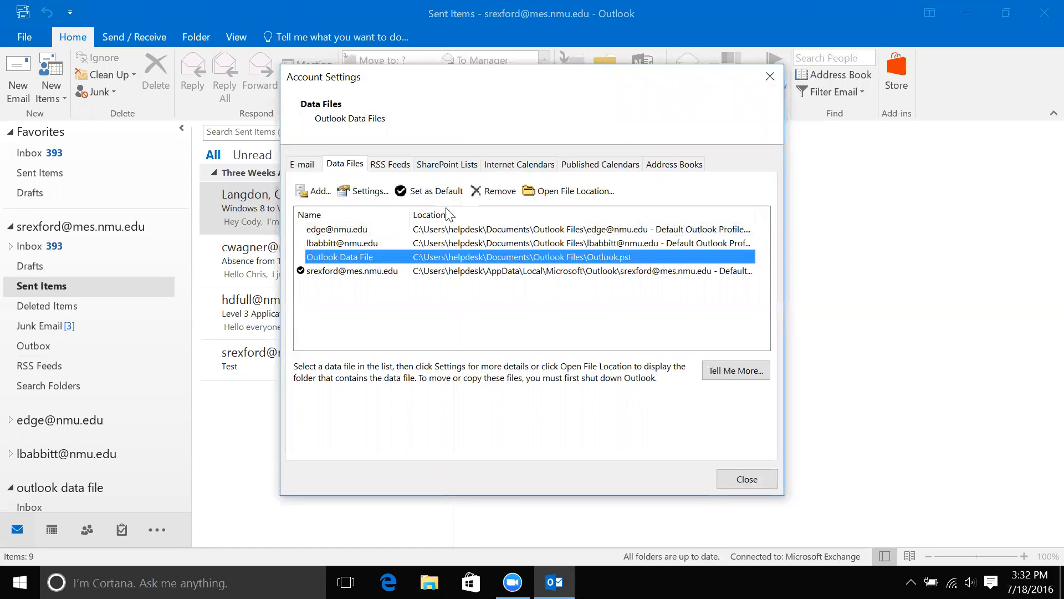
Remove the old Outlook Data File, confirm with Yes, and close Account Settings.
click(495, 190)
click(586, 353)
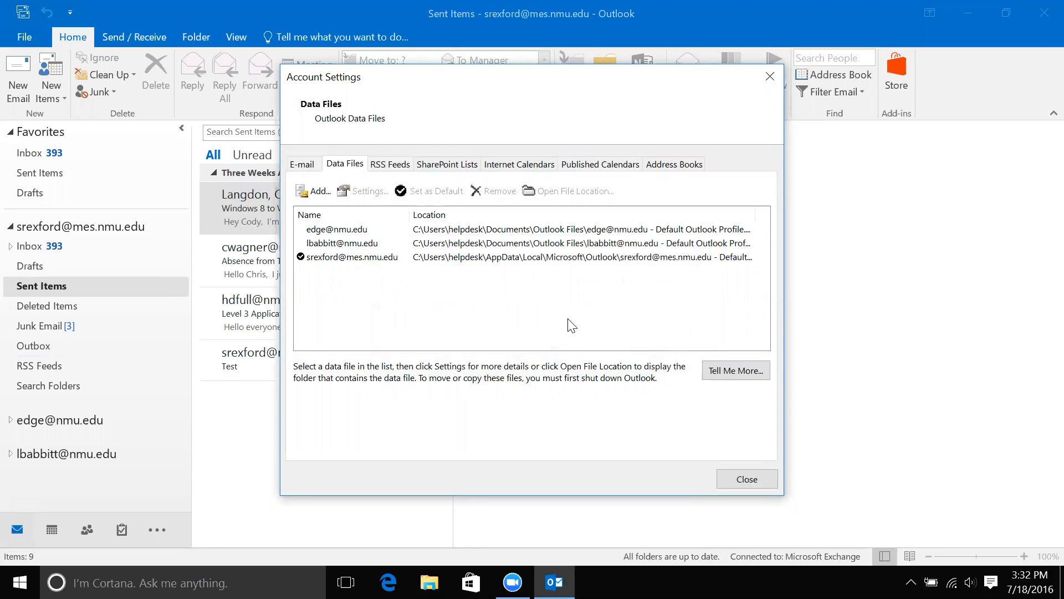
click(757, 479)
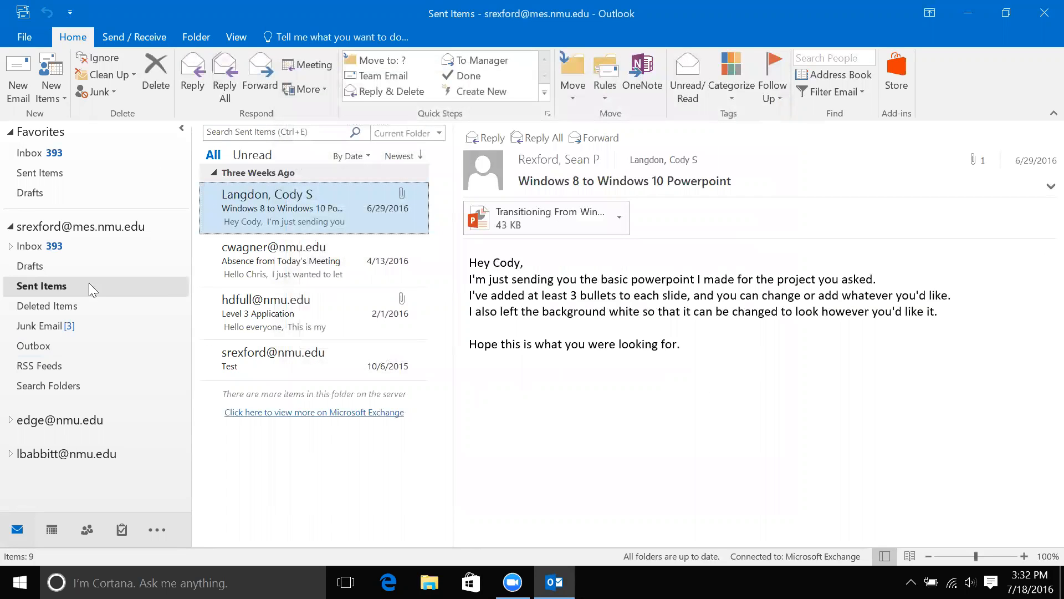
Return to the Inbox, test a blank new email window, then exit Outlook to the desktop.
click(56, 154)
click(18, 74)
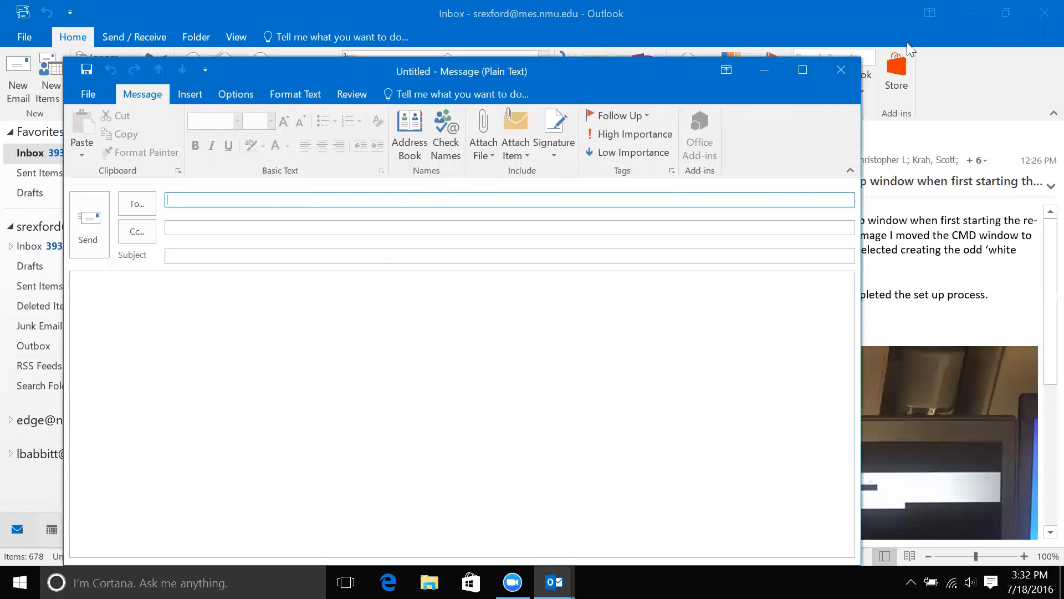
click(838, 68)
click(1040, 9)
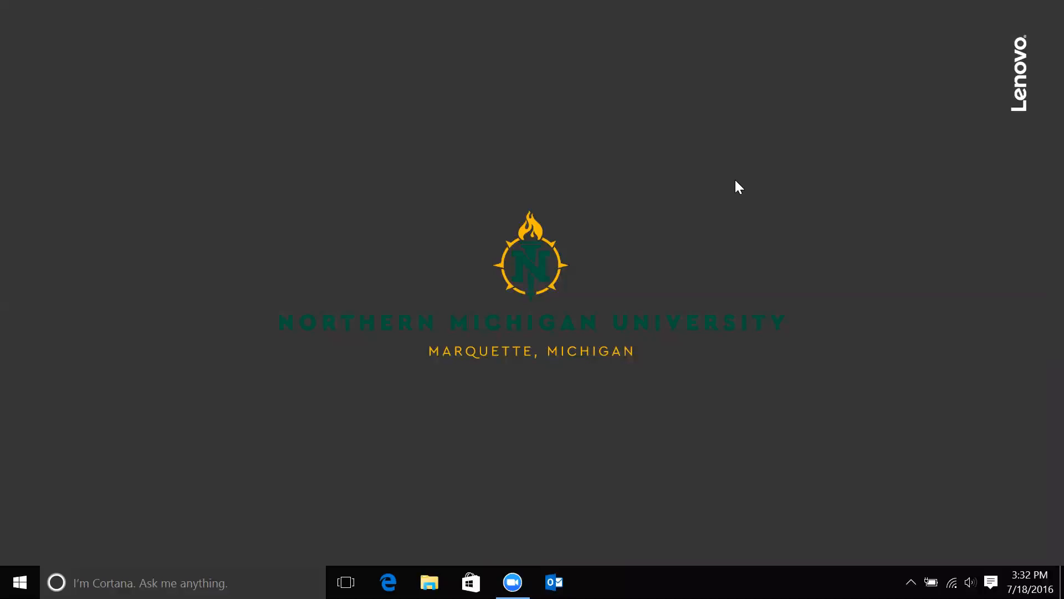